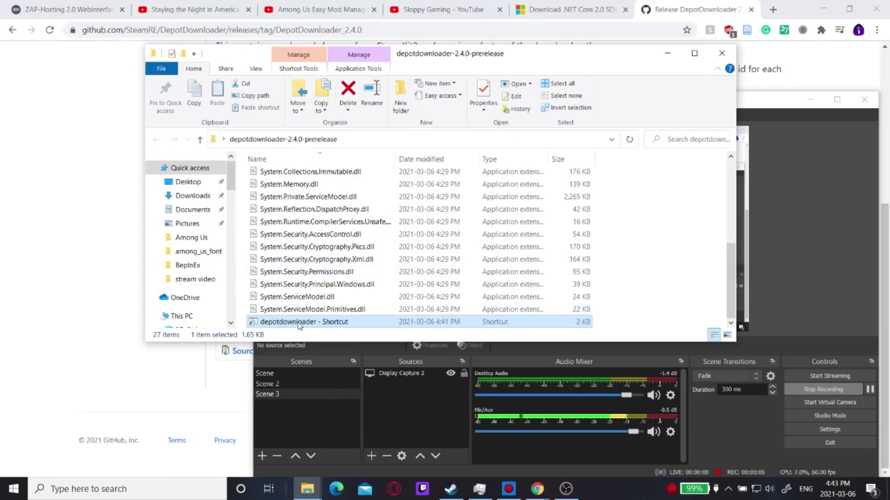
Launch DepotDownloader and log in with the Steam Guard code to download depot 945361.
double_click(303, 322)
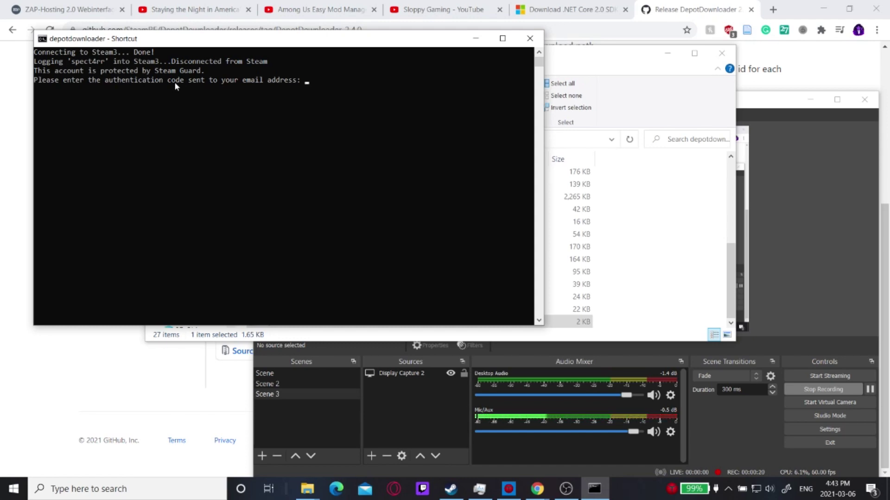
key(Return)
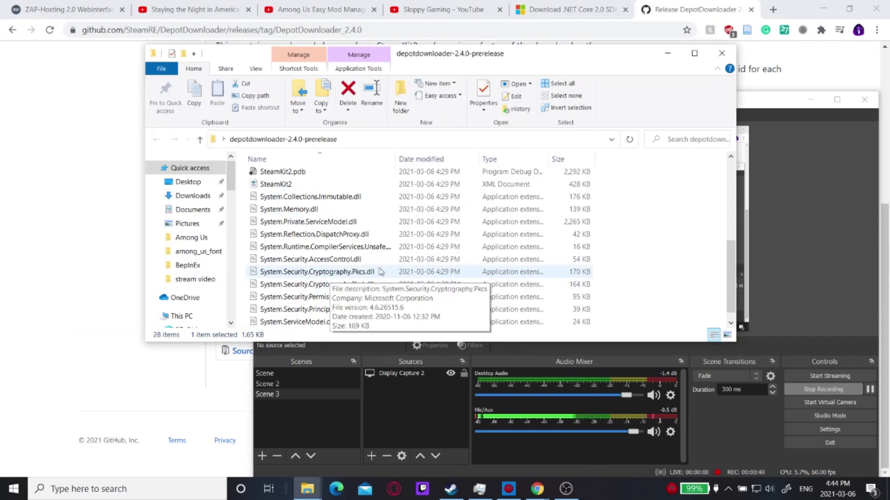
Open depots\945361\6338672 and select Among Us_Data through UnityPlayer.dll, skipping .DepotDownloader.
scroll(303, 273, up, 5)
double_click(292, 176)
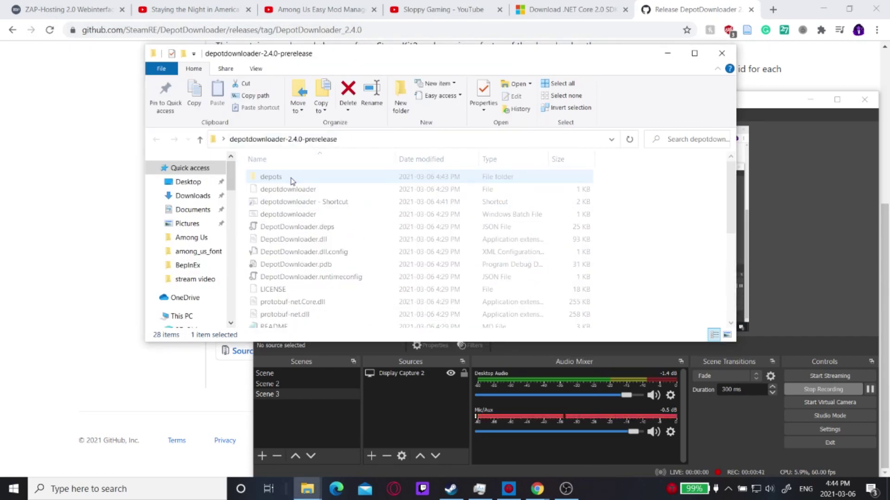
double_click(297, 190)
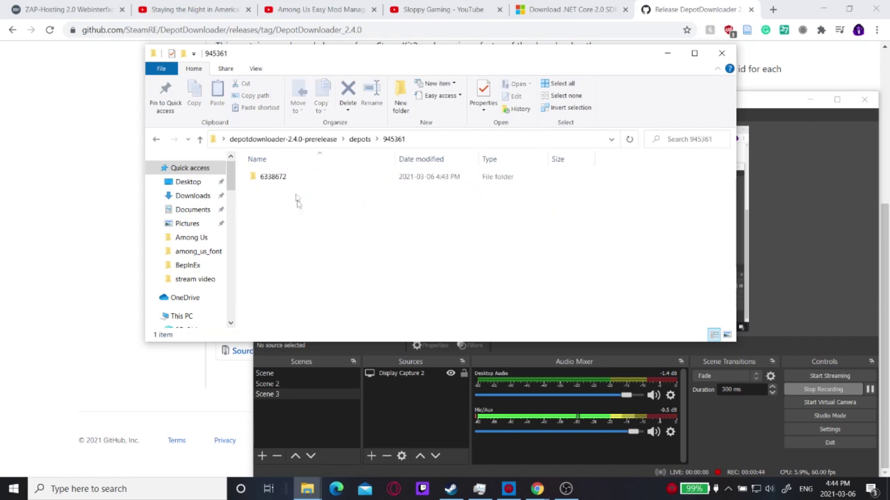
click(286, 179)
double_click(286, 179)
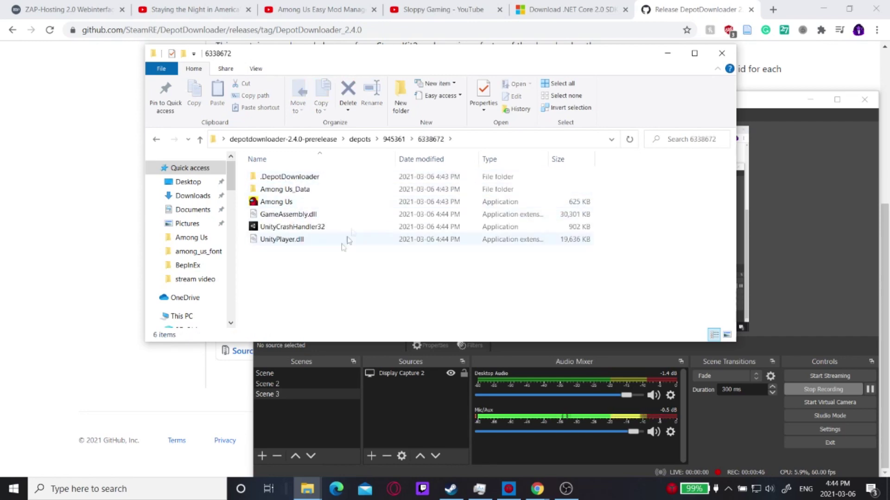
drag(280, 257, 366, 187)
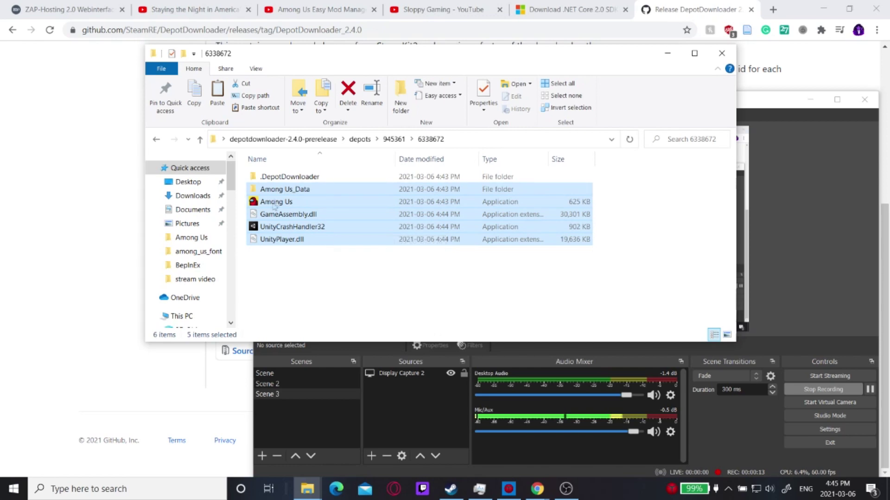
Create a Desktop folder named 'Among us previous version' and paste the copied game files into it.
click(186, 183)
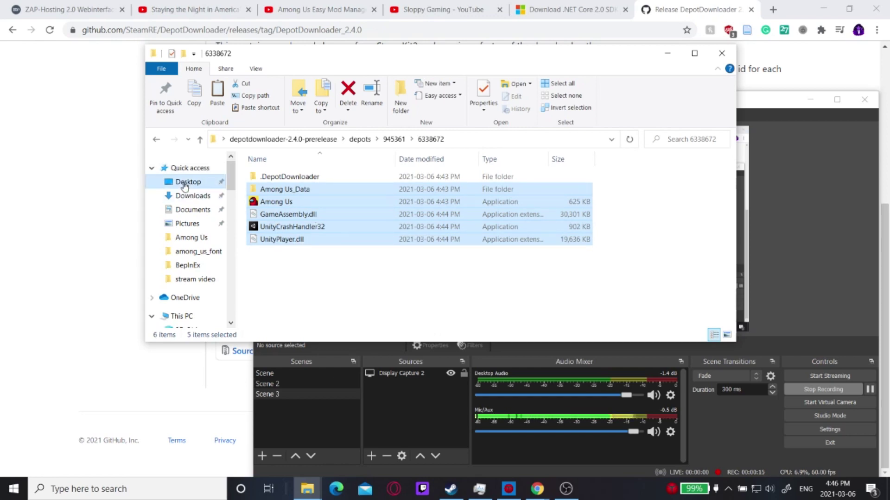
right_click(642, 233)
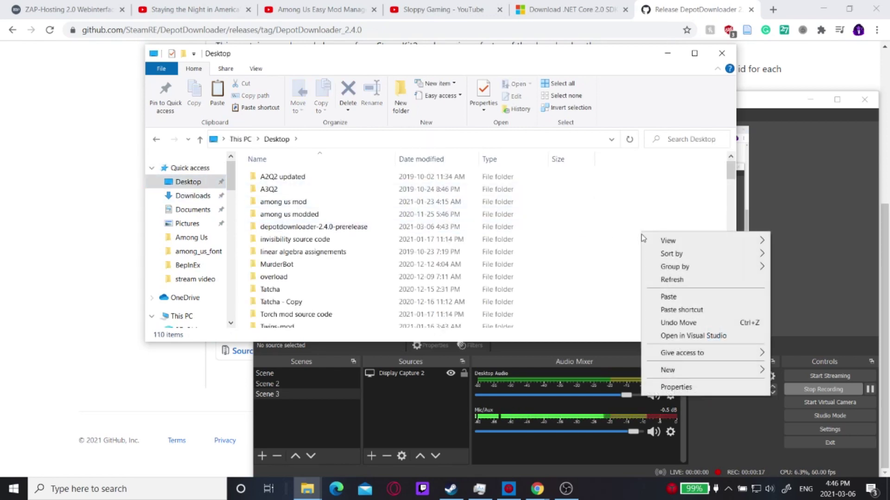
mouse_move(688, 369)
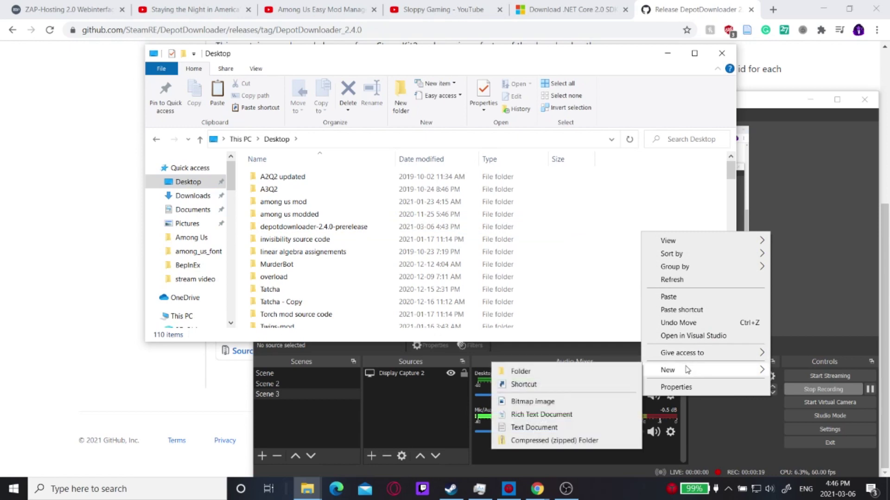
click(554, 373)
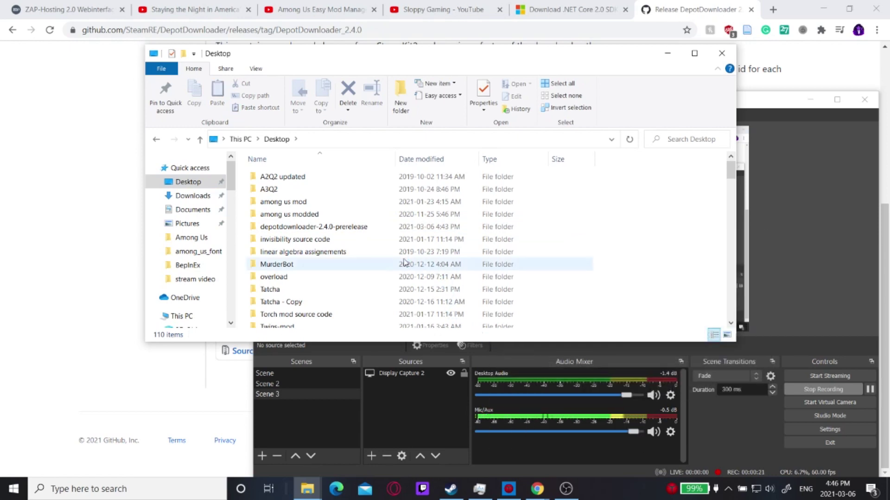
text(Am)
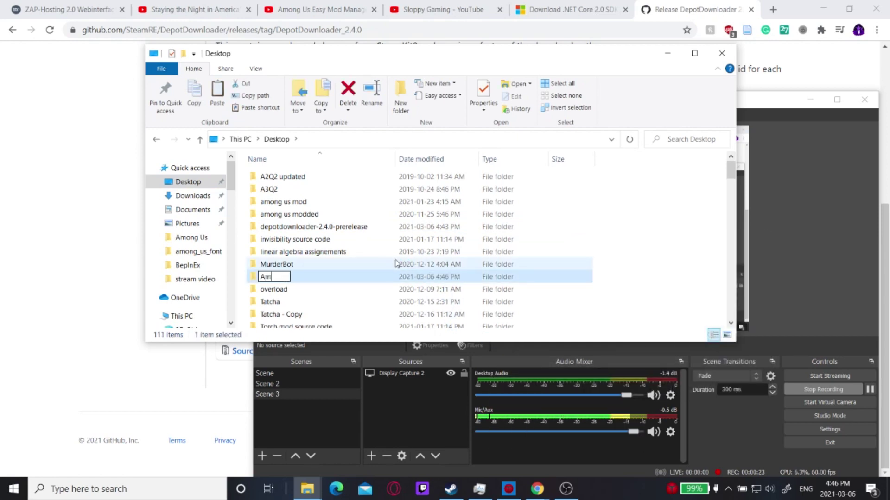
text(ong us previous version)
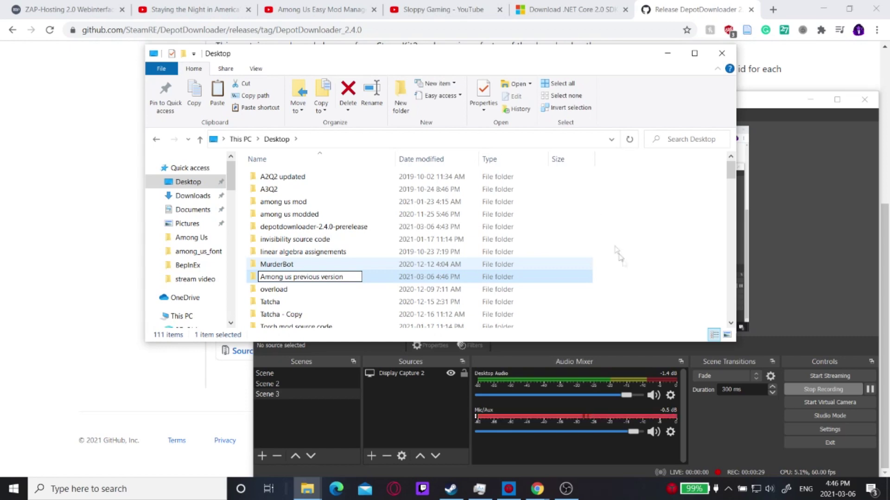
key(Return)
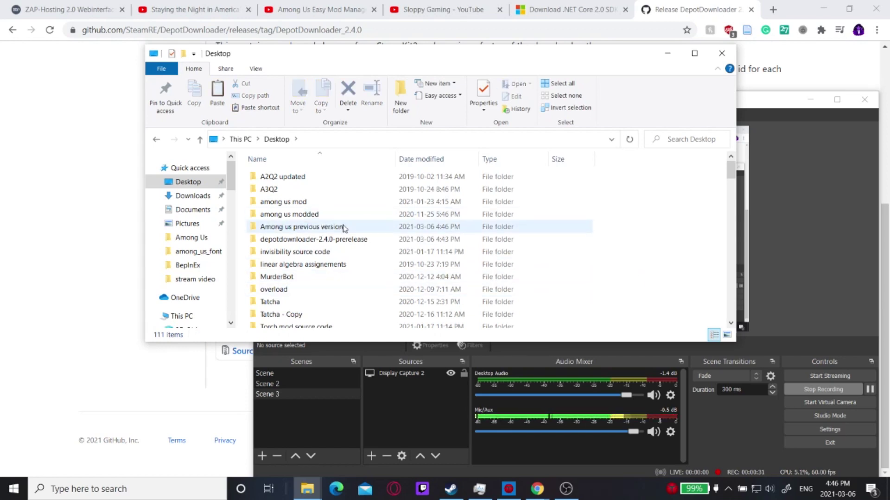
double_click(343, 227)
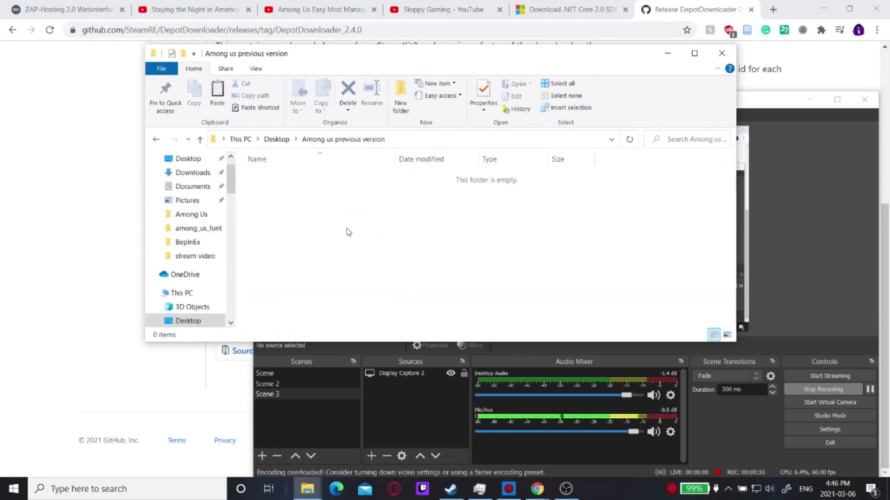
key(ctrl+v)
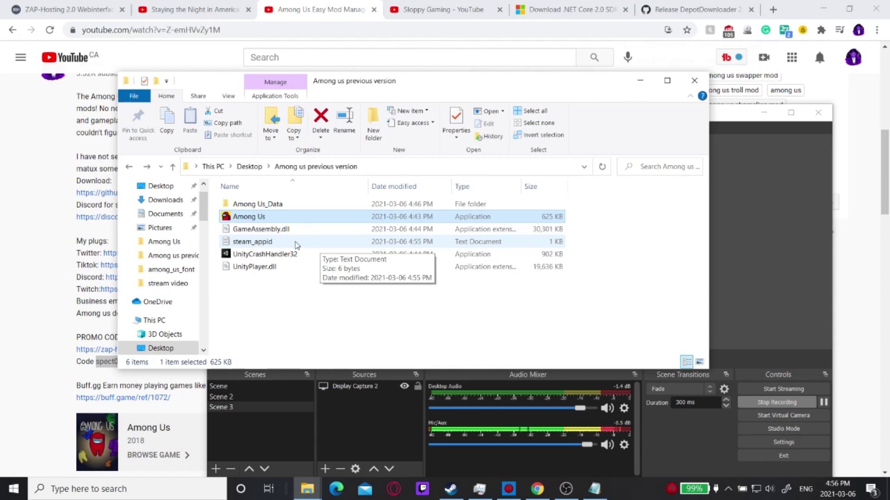
Check the existing steam_appid, then add a new text file that becomes steam_appid (2).
double_click(283, 242)
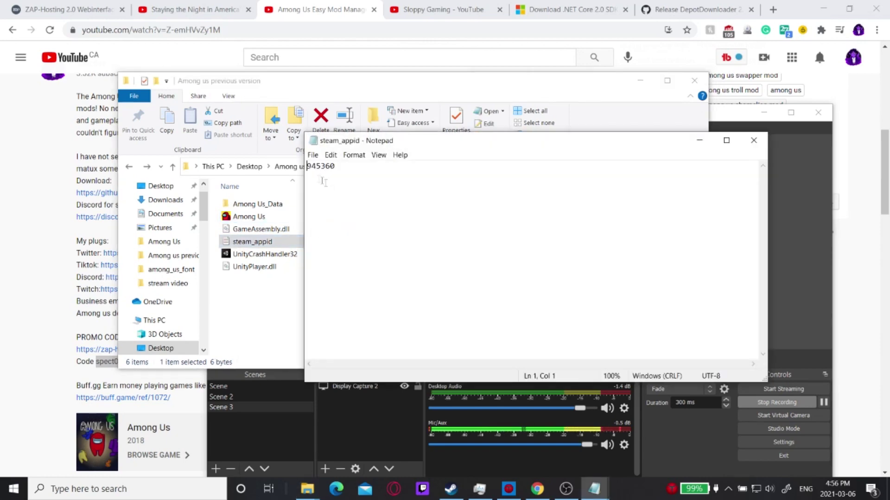
click(753, 140)
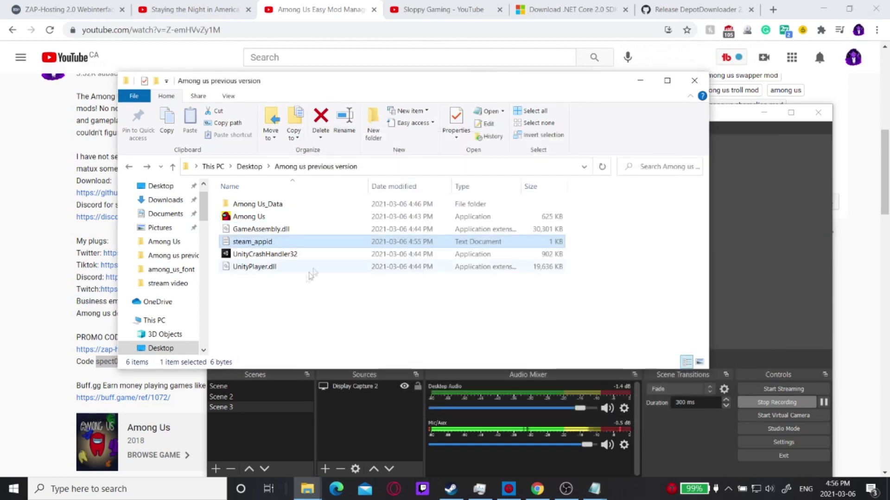
right_click(294, 295)
mouse_move(338, 447)
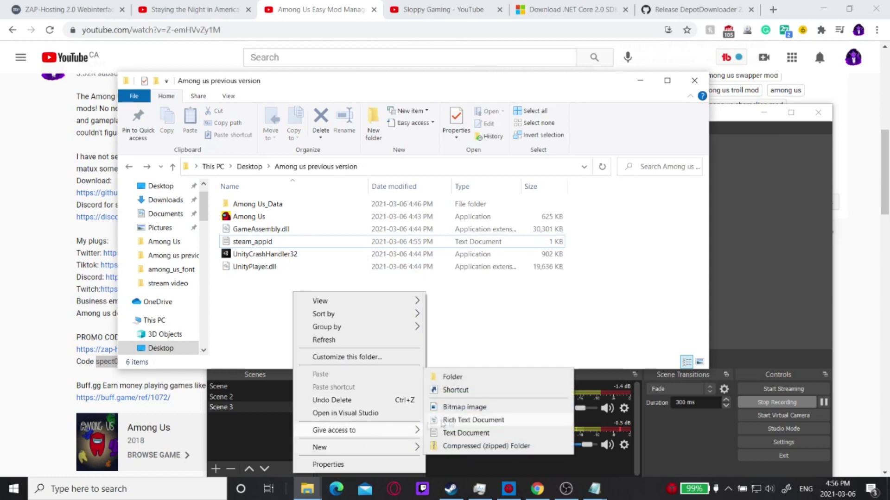
click(475, 433)
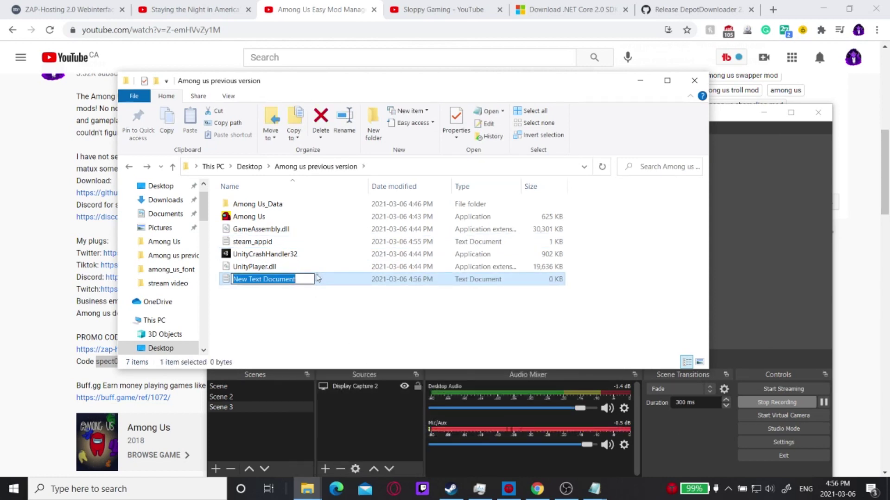
text(s)
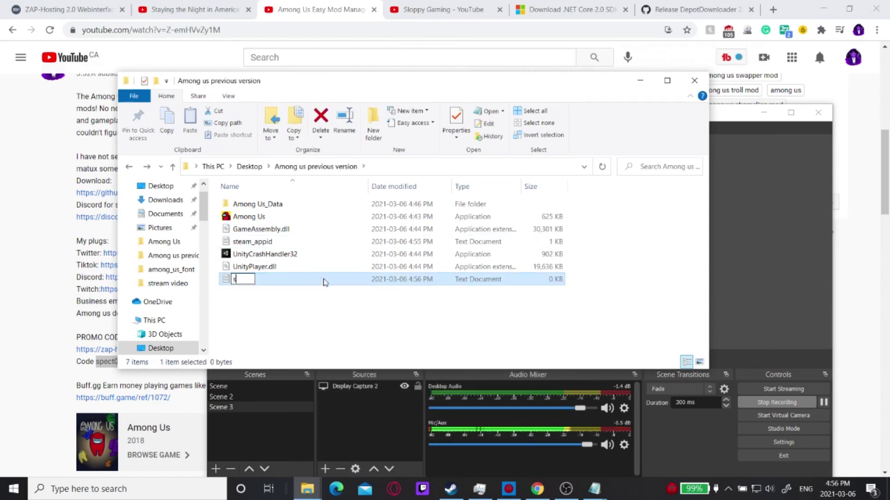
text(team_appid)
key(Return)
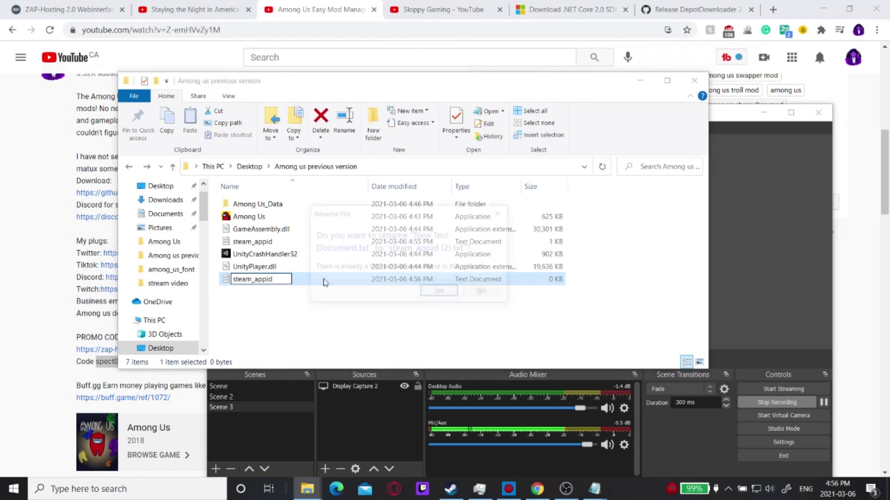
click(439, 295)
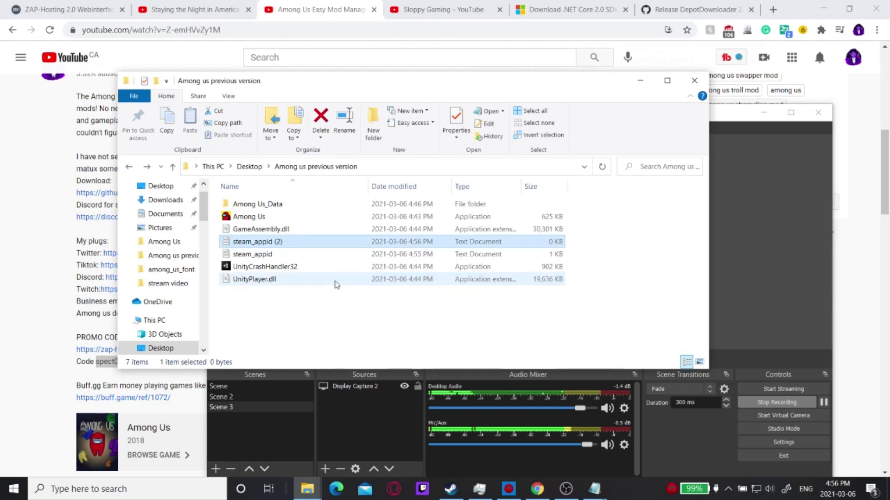
Copy 945360 from the original steam_appid into steam_appid (2) and save it.
double_click(293, 243)
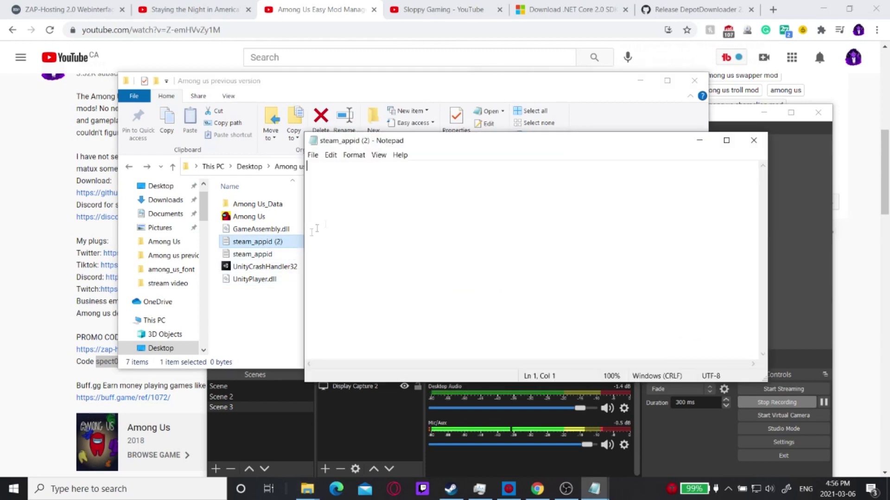
click(284, 254)
double_click(284, 254)
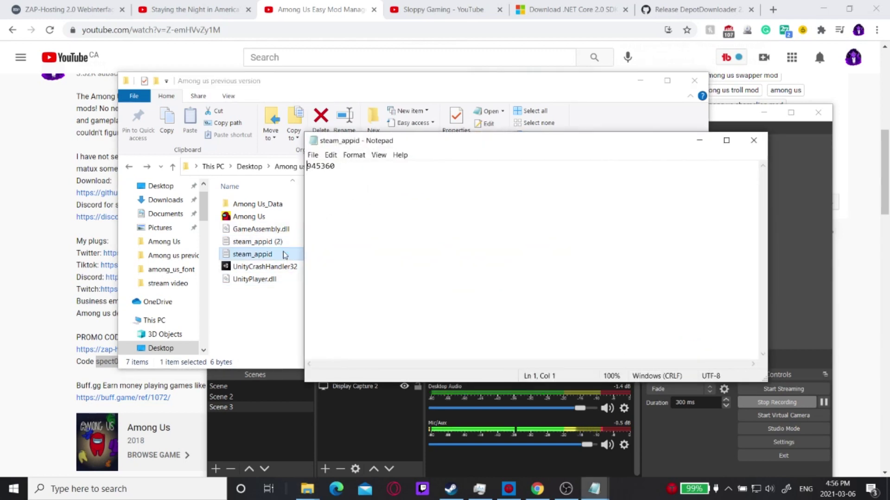
drag(340, 167, 280, 172)
key(ctrl+c)
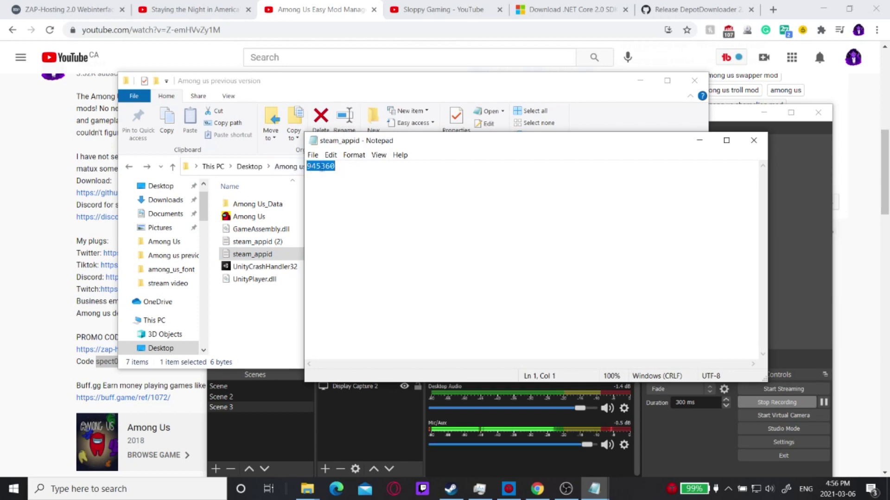
double_click(257, 241)
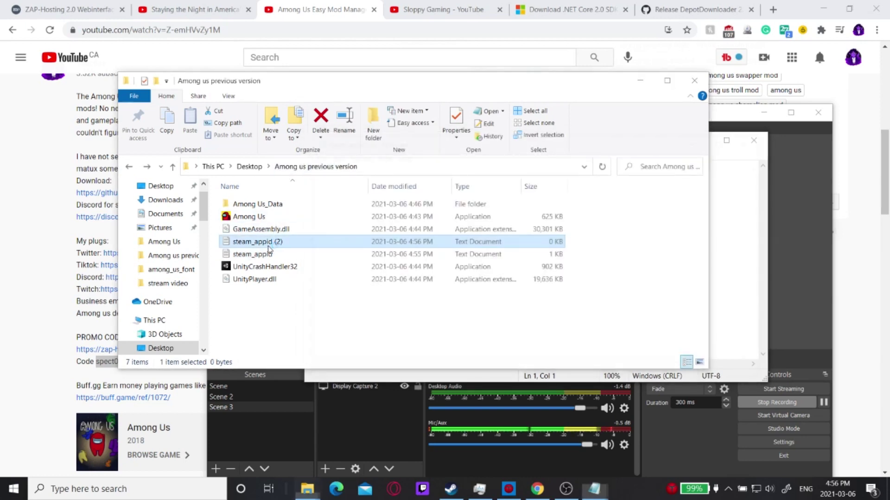
key(ctrl+v)
click(313, 155)
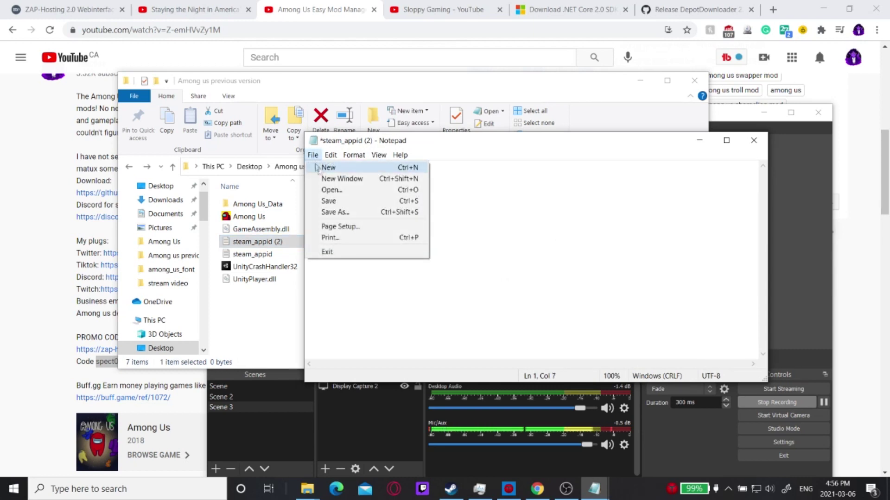
click(348, 201)
Recheck the original steam_appid, delete the duplicate steam_appid (2), and launch Among Us.
click(268, 338)
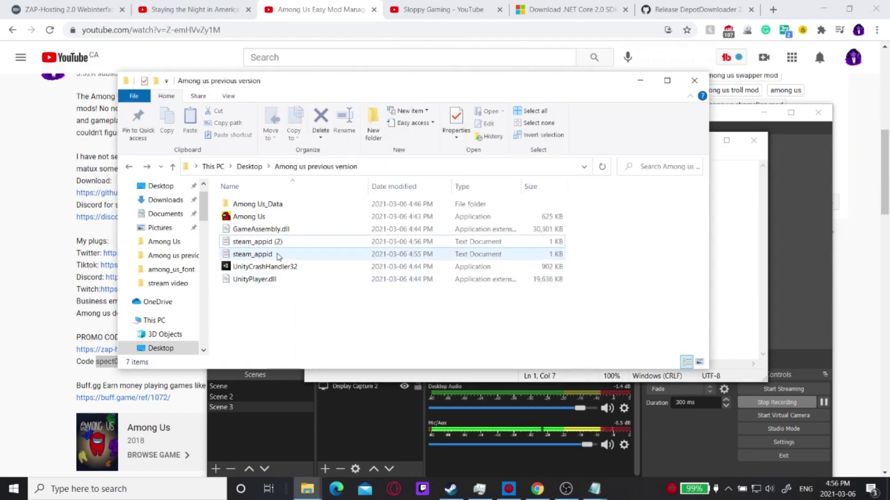
double_click(266, 254)
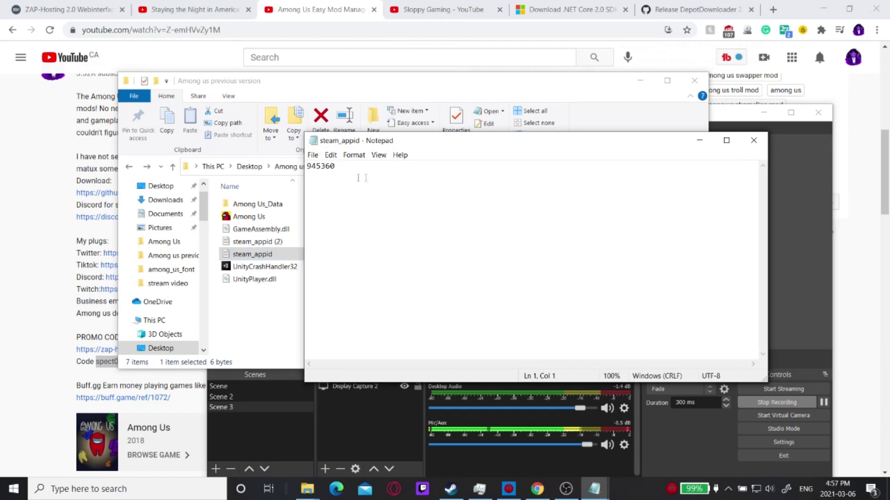
click(753, 140)
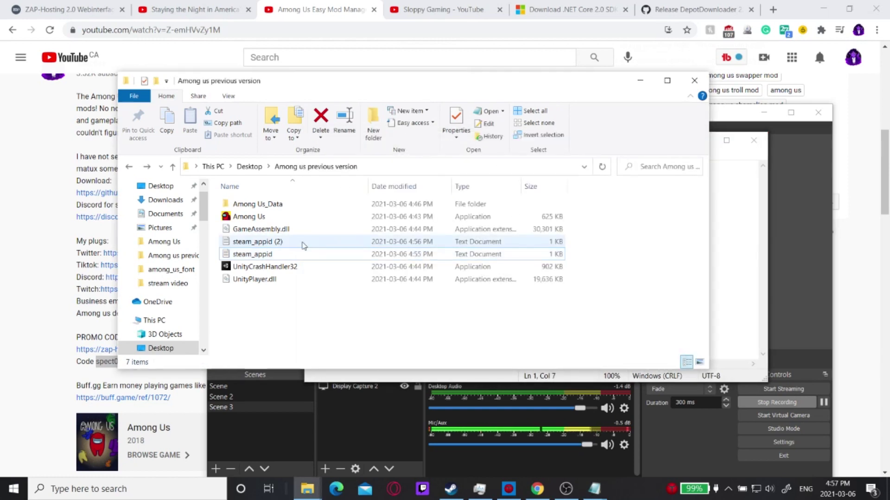
right_click(303, 242)
right_click(264, 241)
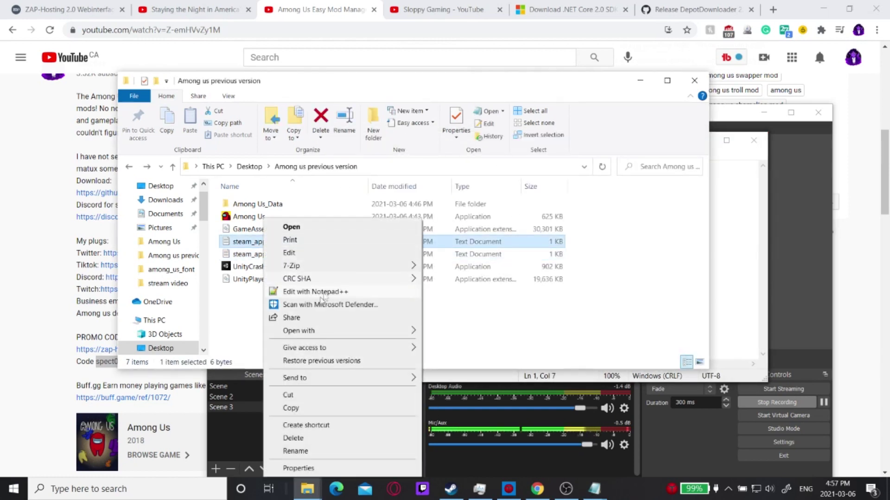
click(305, 440)
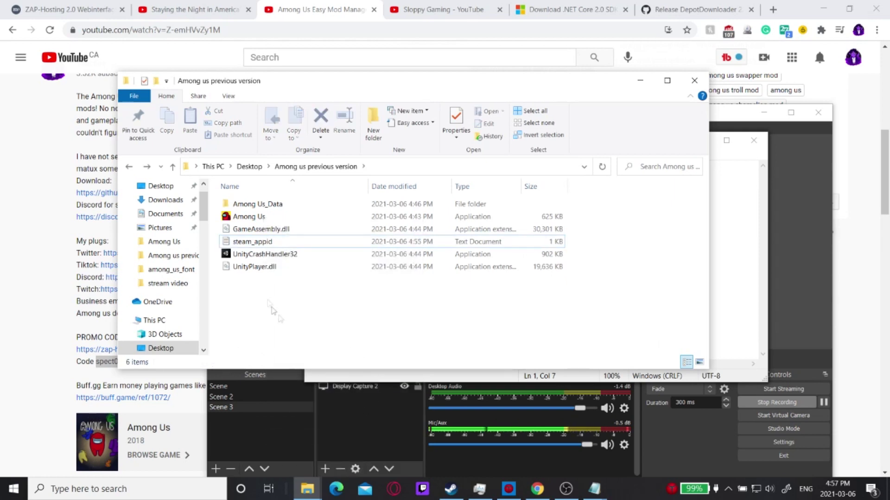
double_click(273, 218)
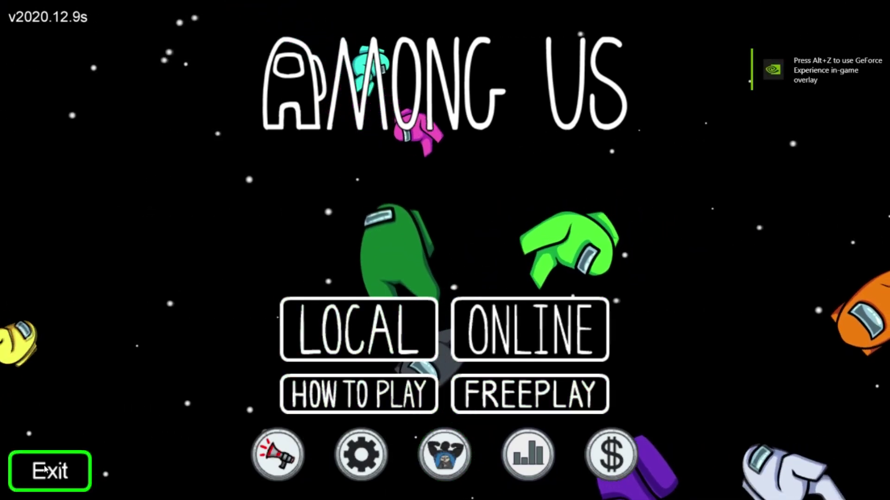
Exit Among Us from its v2020.12.9s main menu back to the desktop.
click(43, 469)
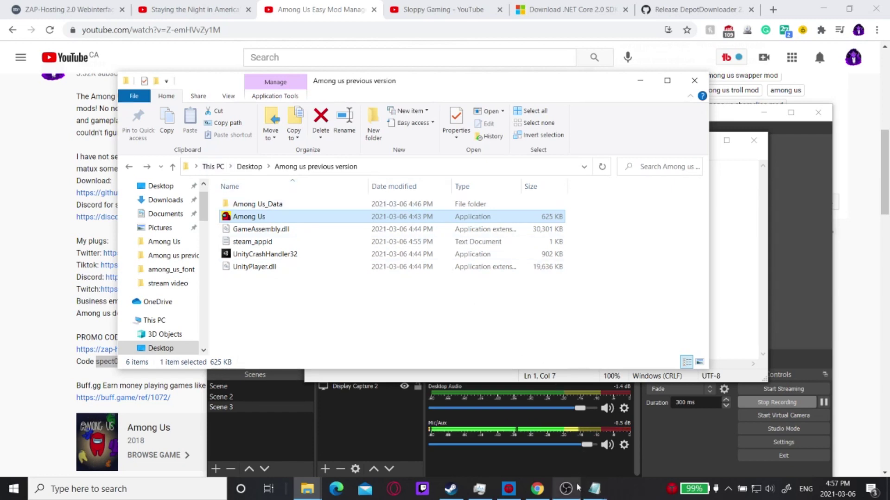
click(385, 168)
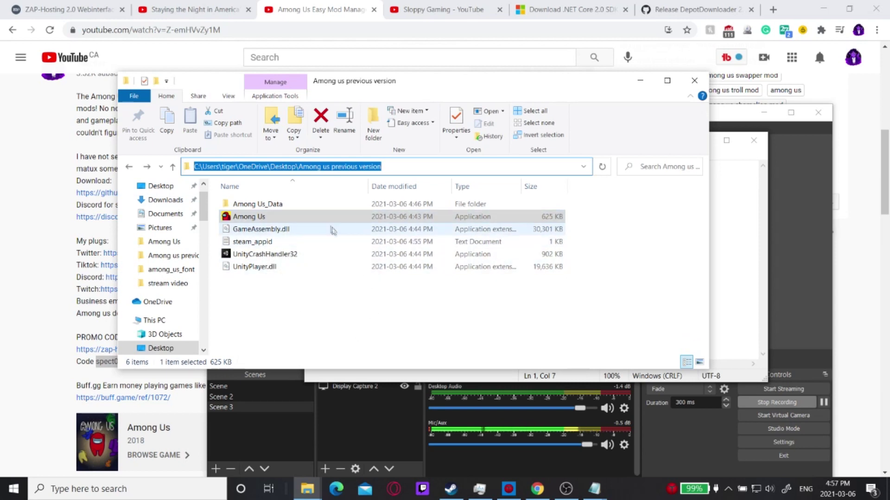
click(360, 293)
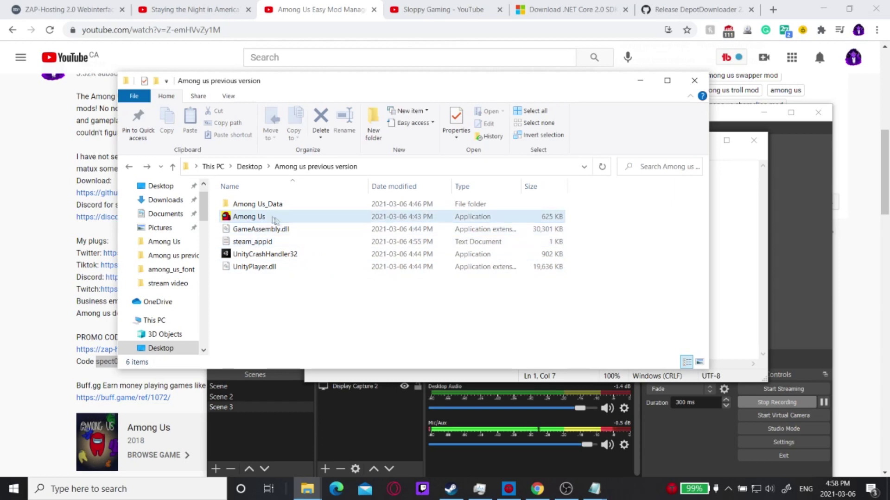
mouse_move(261, 217)
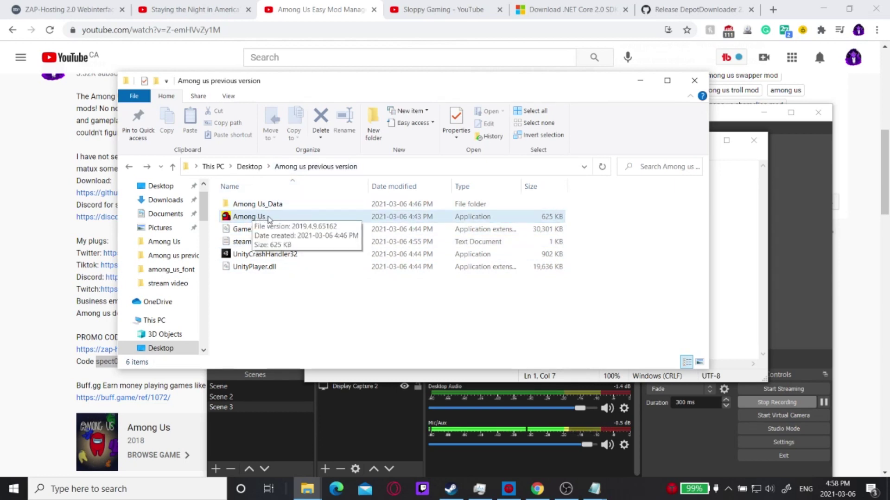